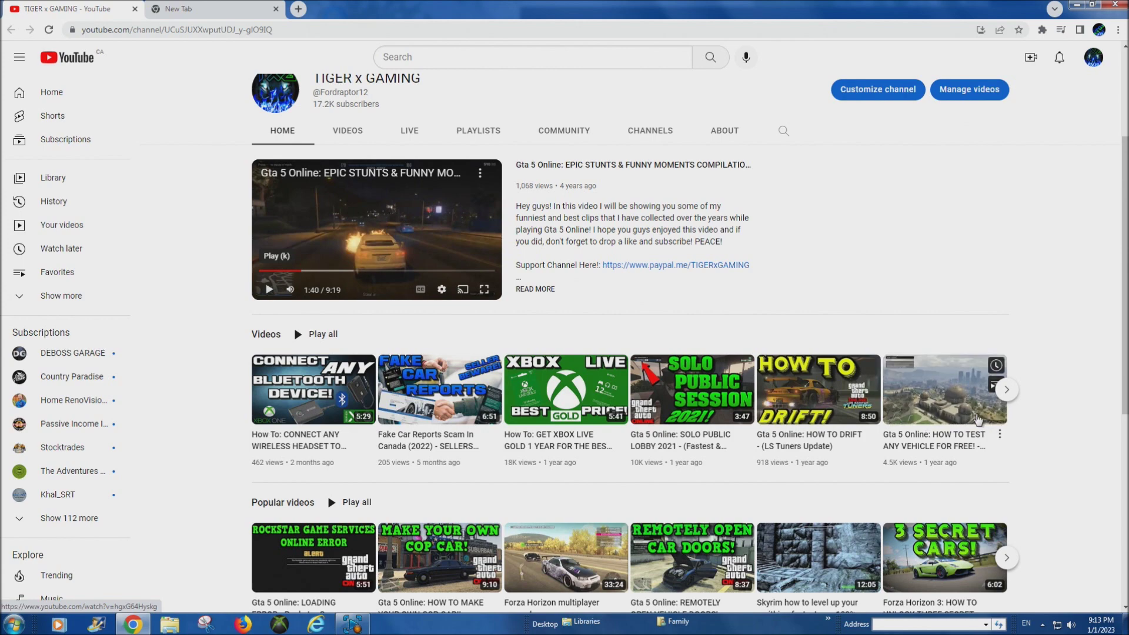
Open YouTube Studio for the channel and go to the Basic info section of its channel customization.
scroll(922, 353, up, 3)
scroll(819, 345, down, 1)
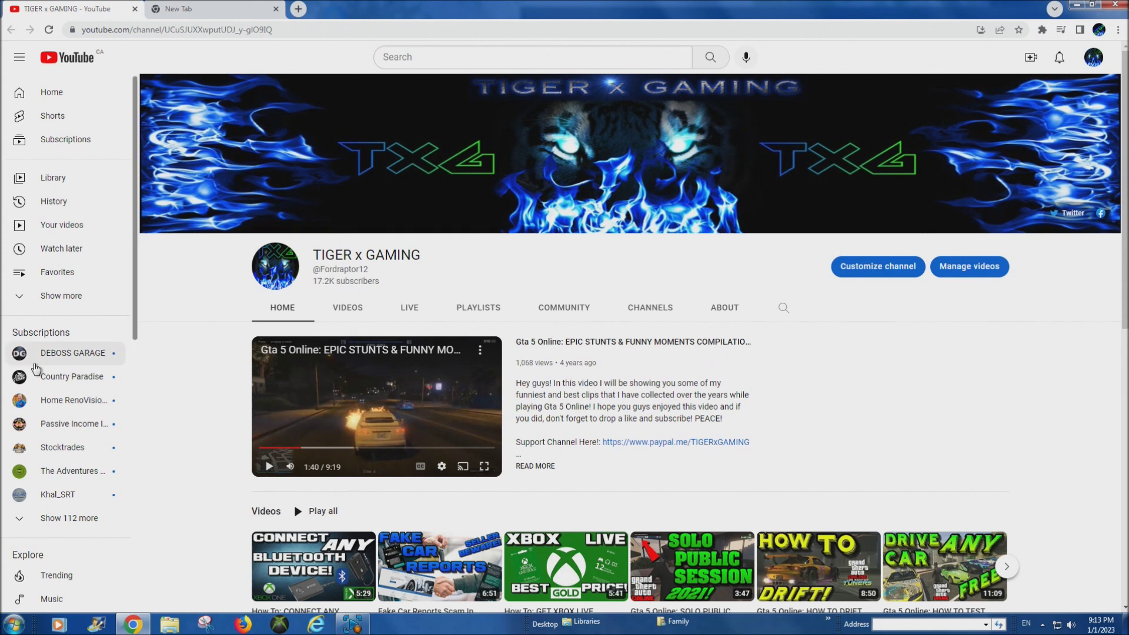
click(1095, 59)
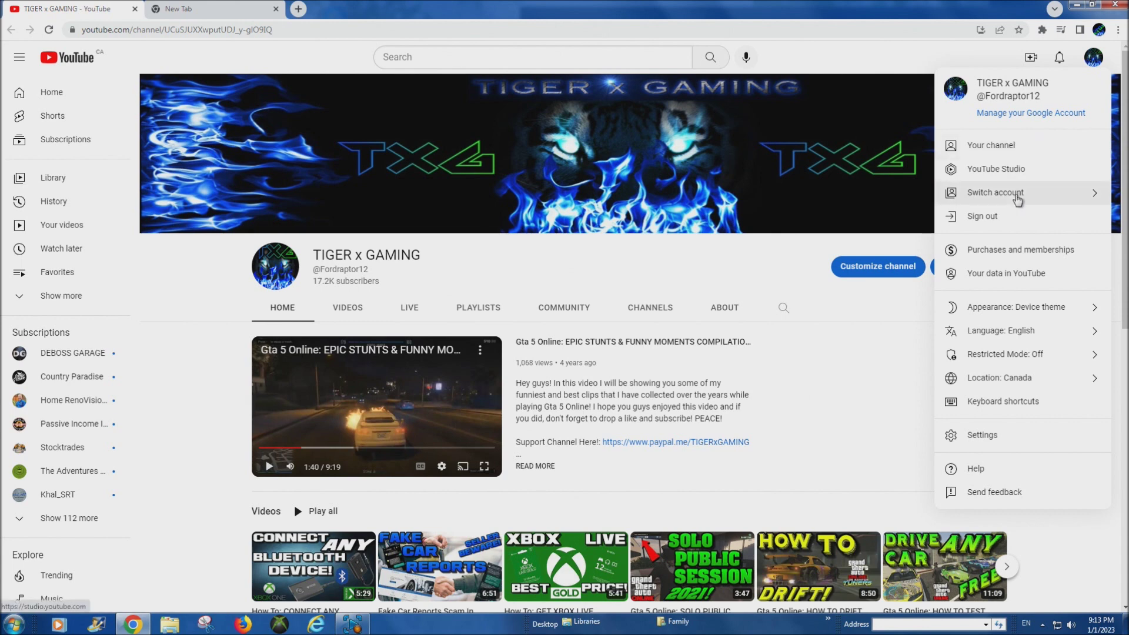
click(1020, 173)
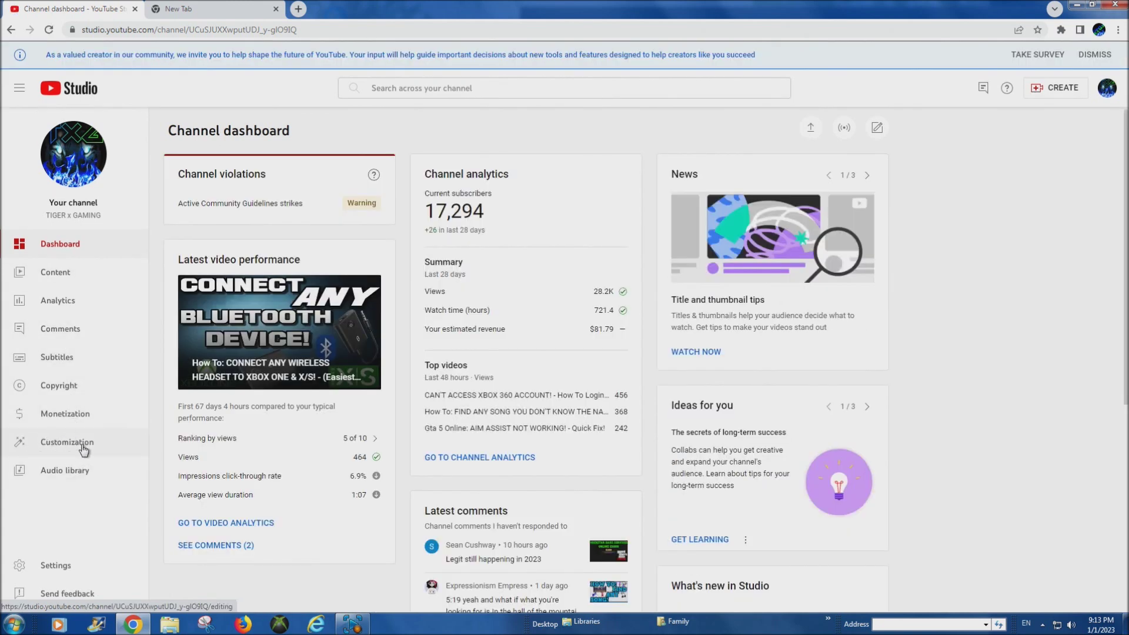
click(83, 447)
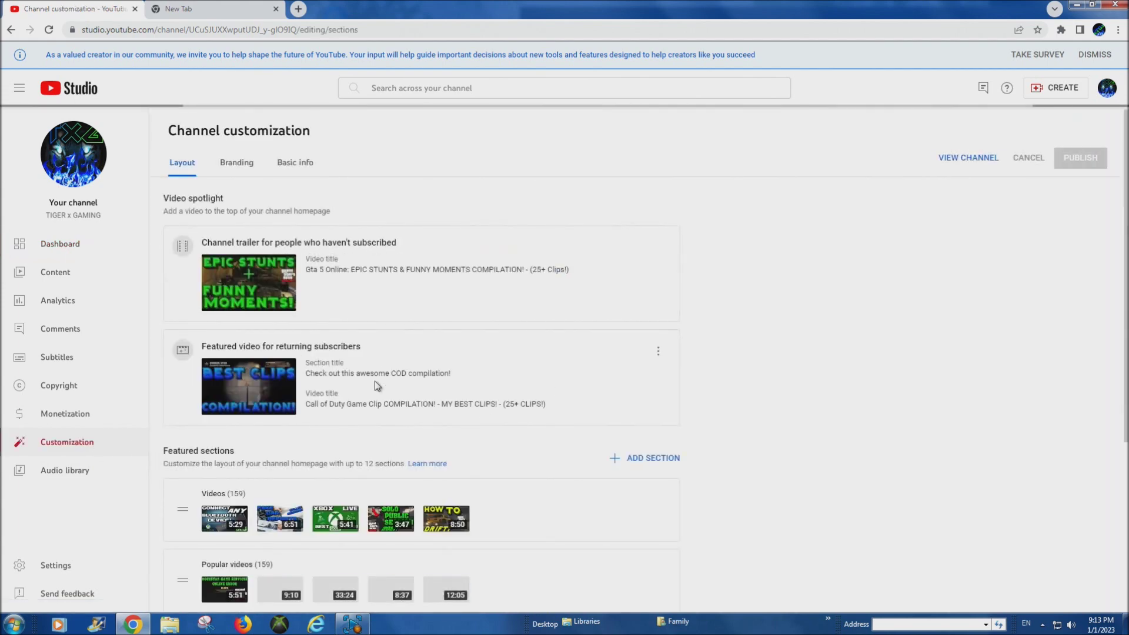
scroll(434, 406, down, 4)
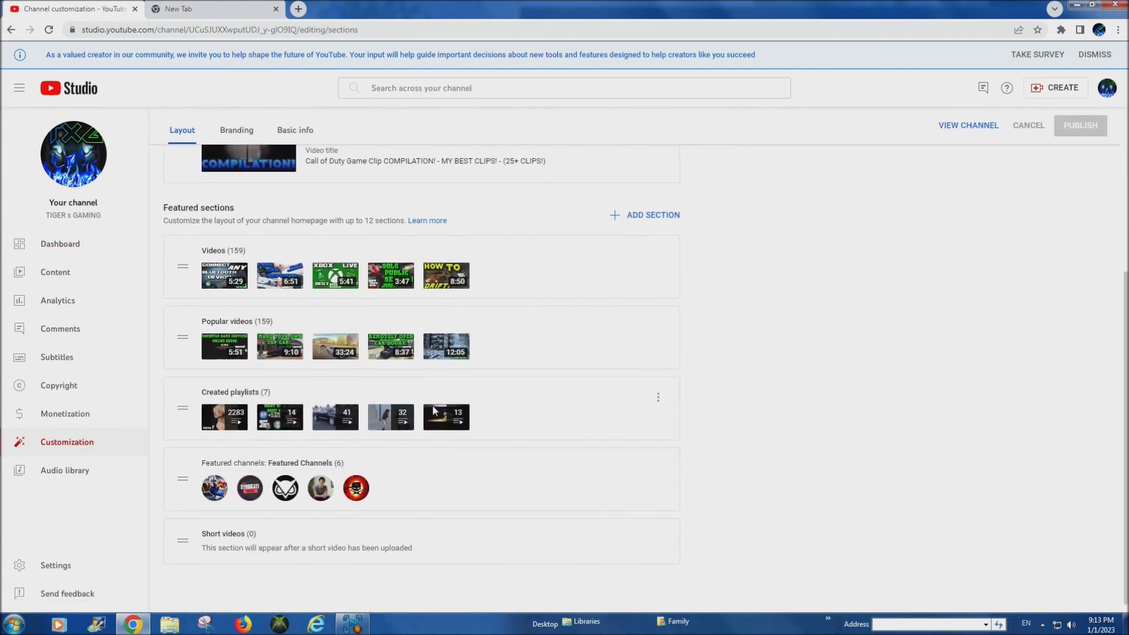
scroll(434, 410, up, 4)
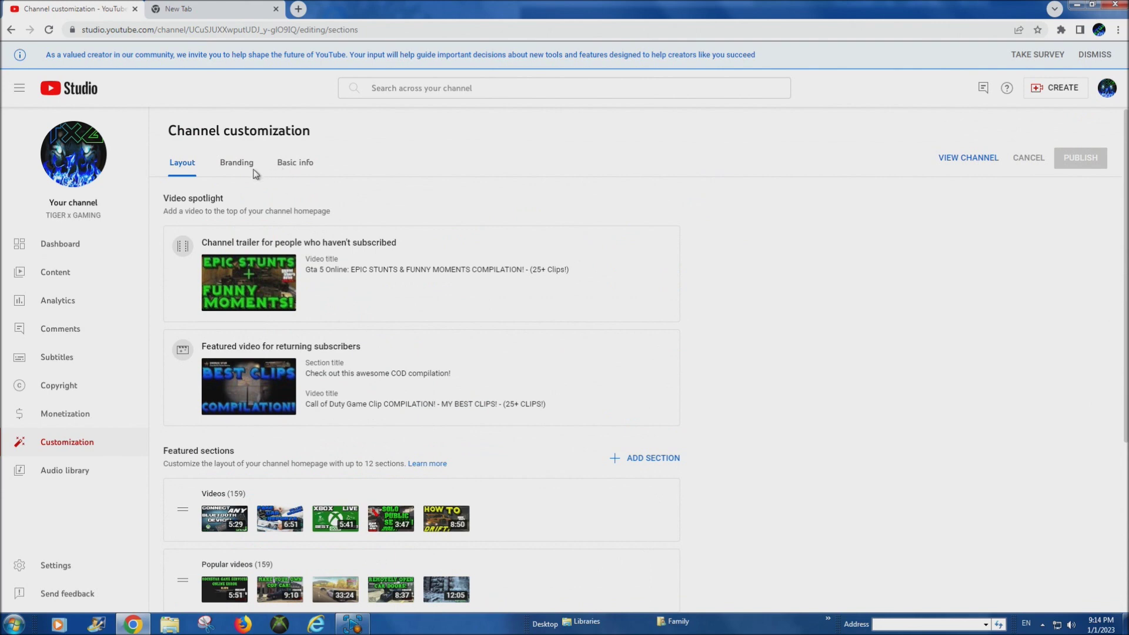
click(302, 170)
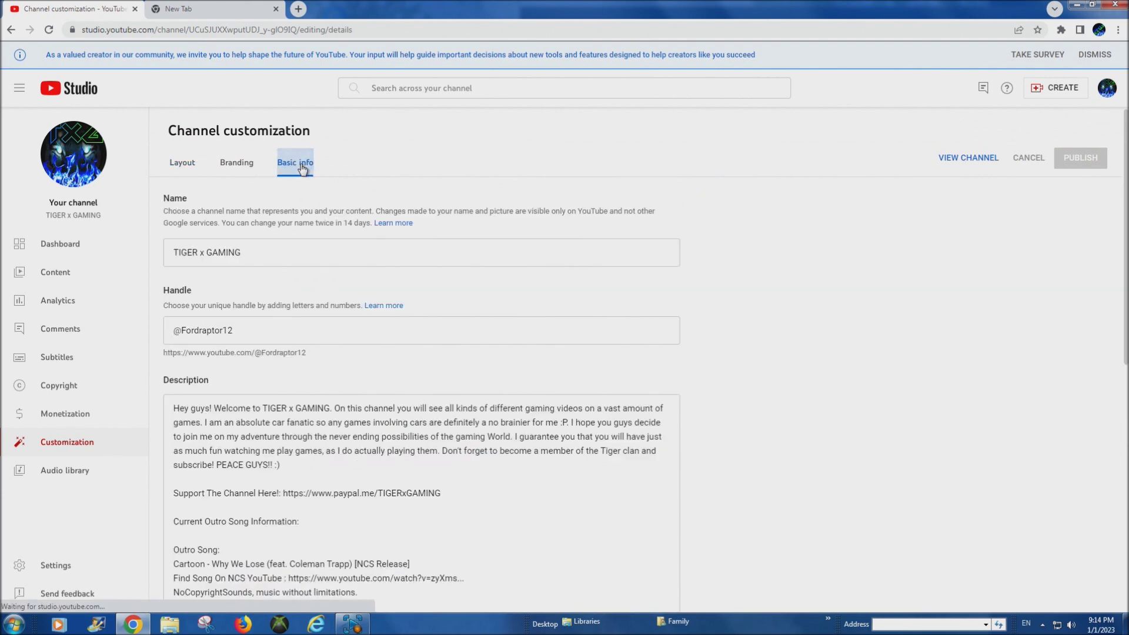
Review the channel's basic info, from name, handle and description down to the links and contact info.
scroll(471, 329, down, 7)
scroll(486, 333, down, 1)
scroll(471, 329, up, 8)
scroll(329, 321, down, 6)
scroll(329, 320, down, 2)
scroll(353, 335, up, 7)
scroll(303, 386, down, 4)
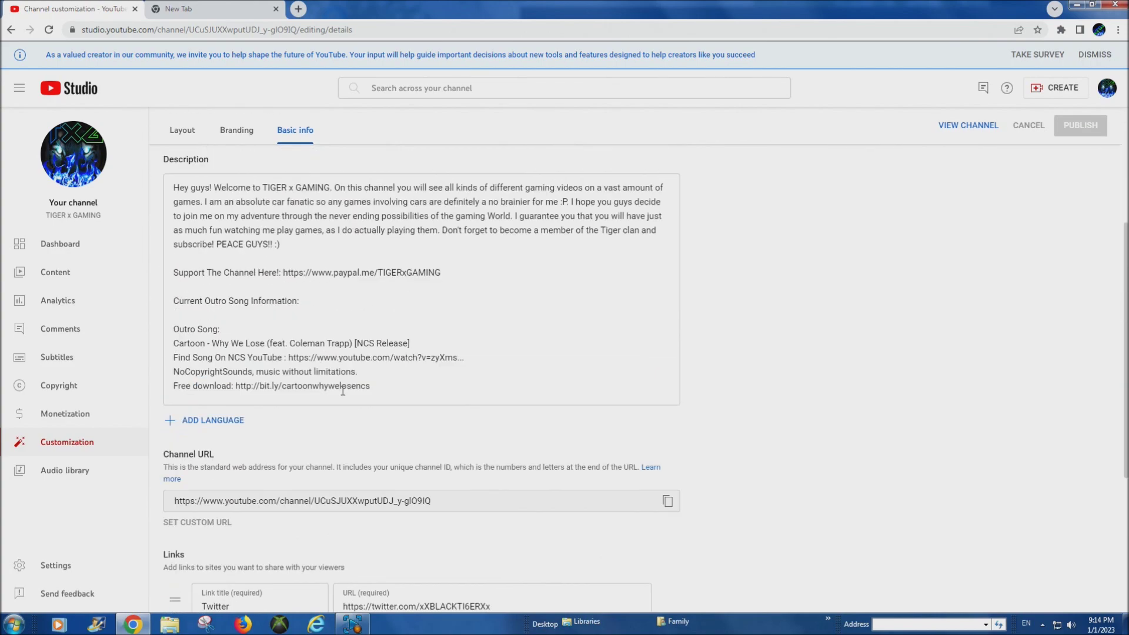
scroll(339, 394, up, 3)
scroll(269, 336, down, 7)
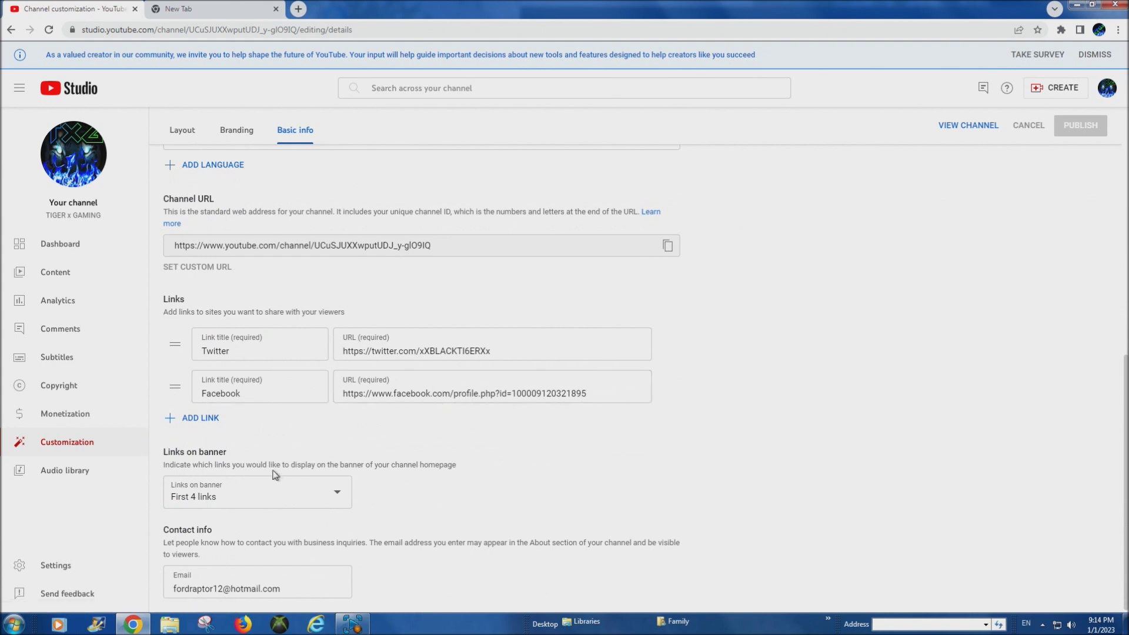
Add a new channel link with the title "Instagram", leaving its URL ready for entry.
click(176, 418)
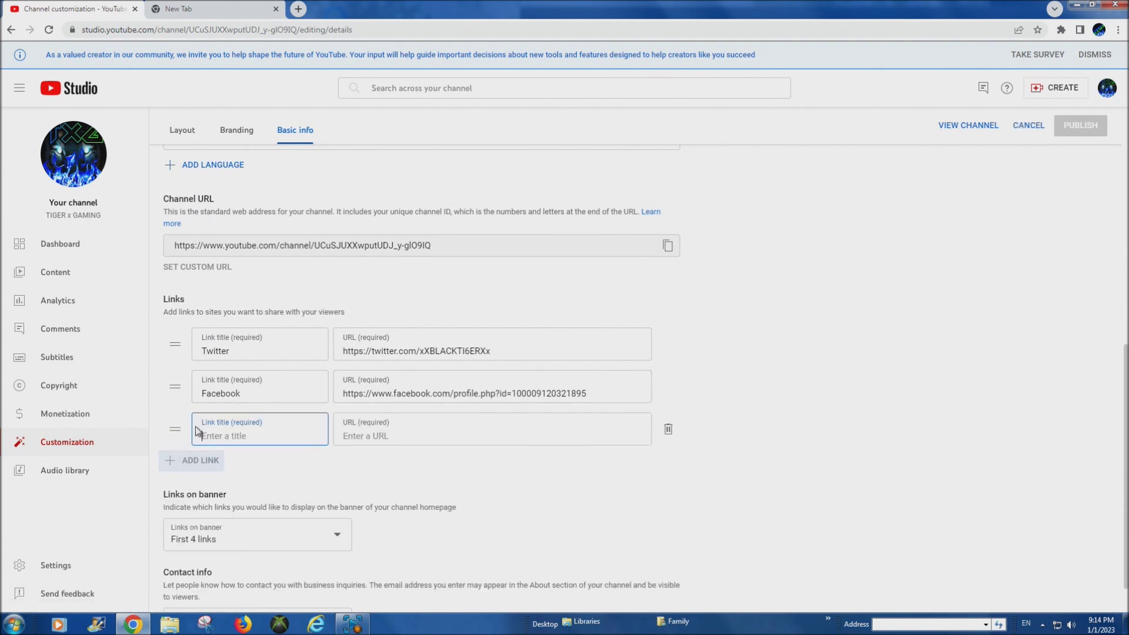
text(Instagram)
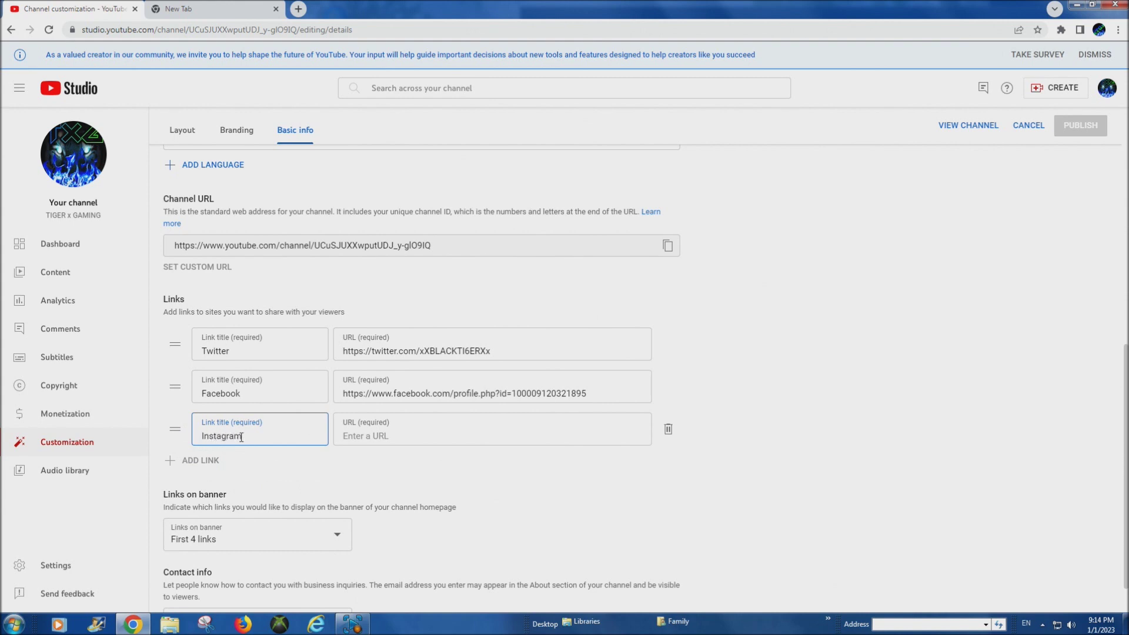
click(457, 439)
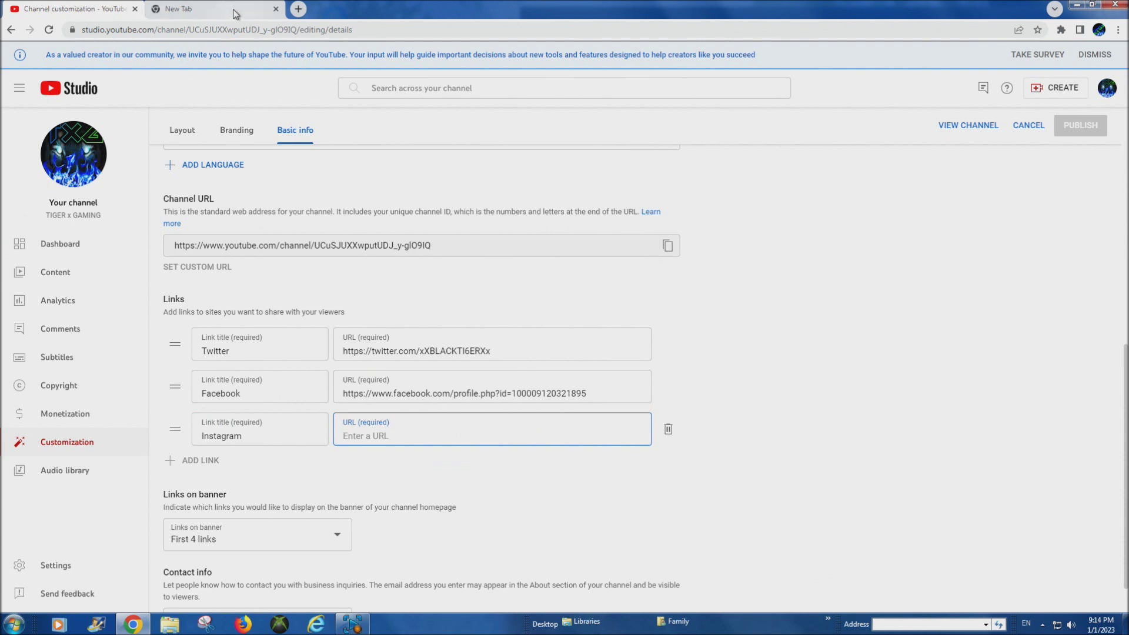
Search Google for "instagram" in the empty browser tab and open the Instagram website, declining notifications.
click(212, 9)
click(505, 243)
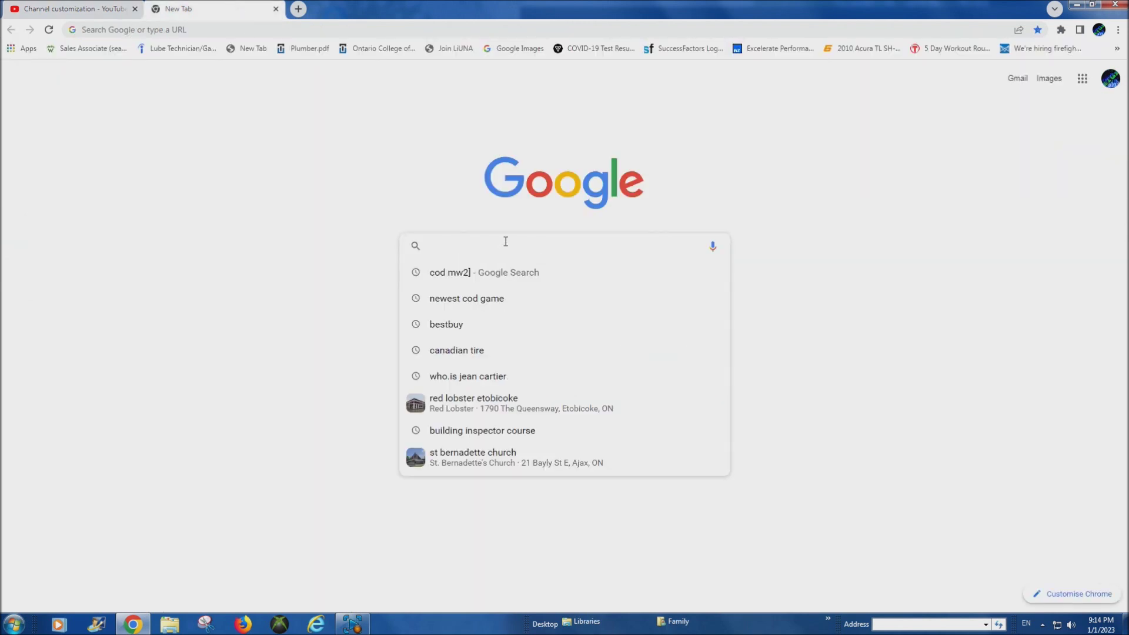
text(instagram)
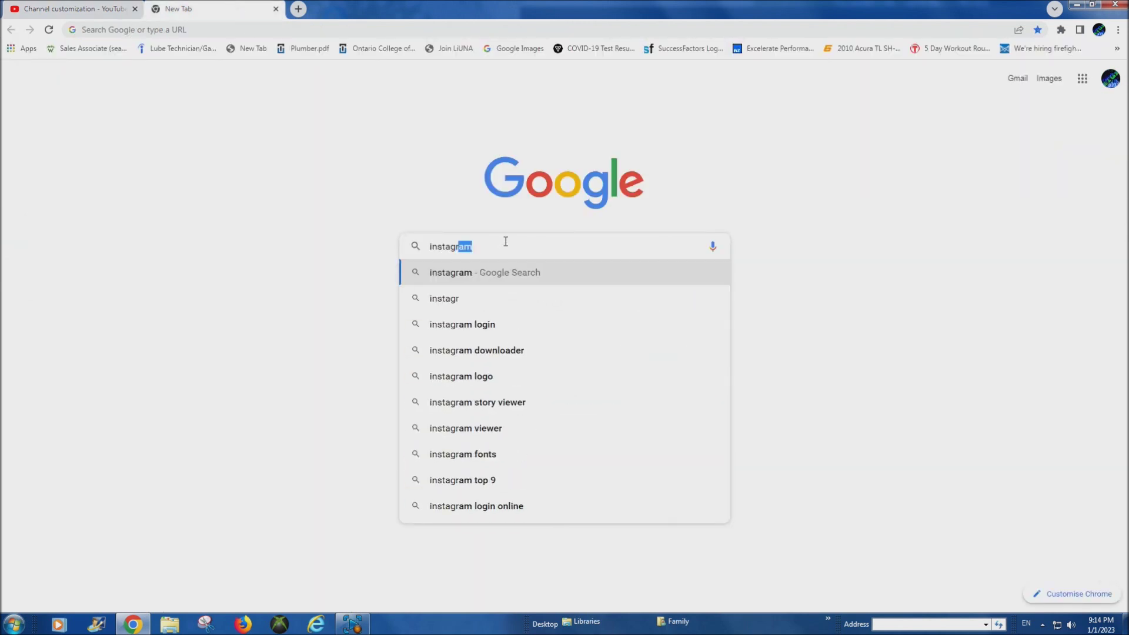
key(Return)
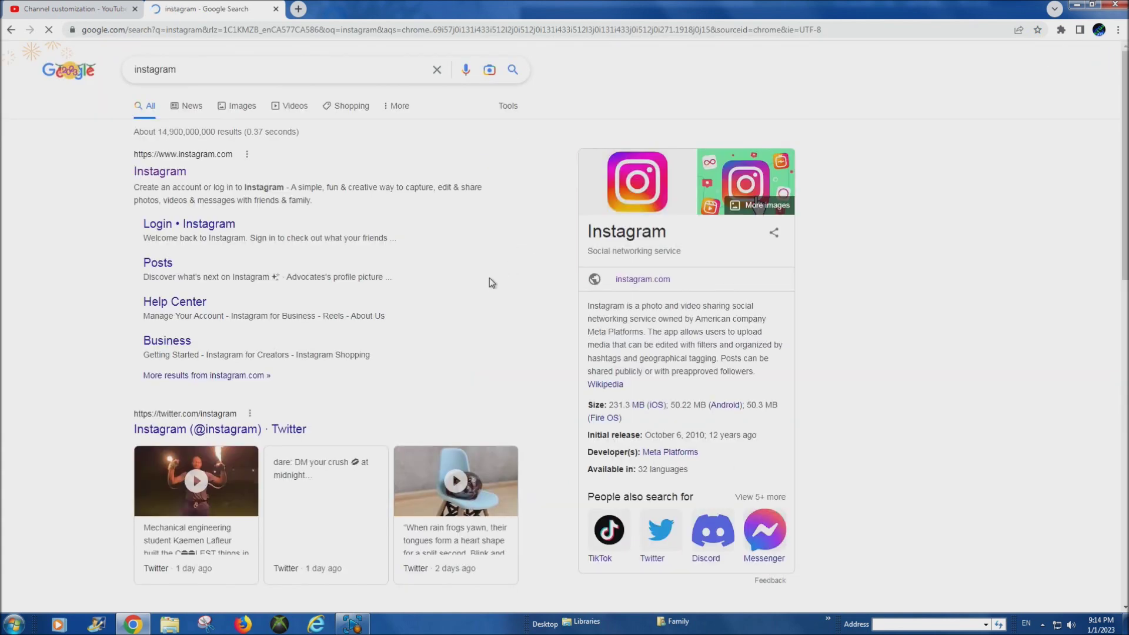
click(156, 174)
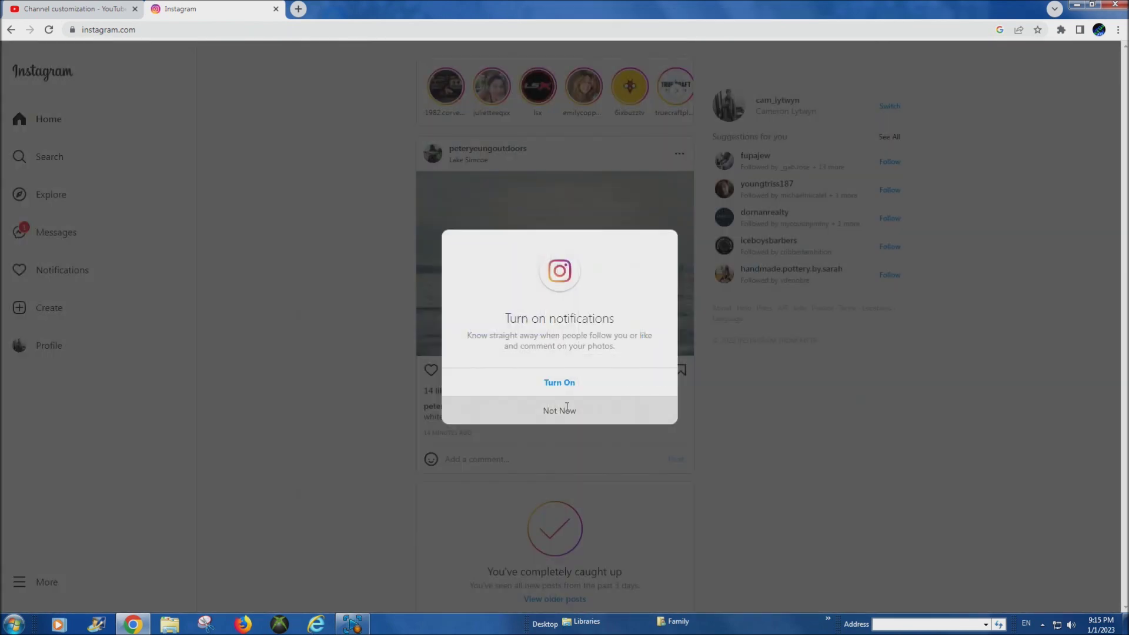
click(557, 412)
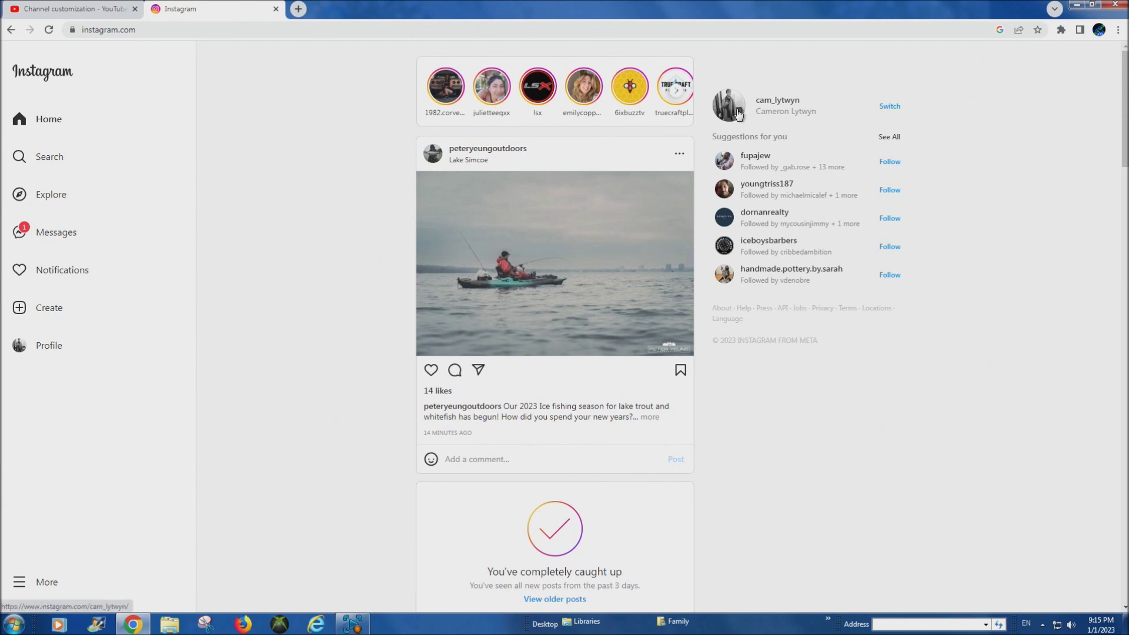
Open the signed-in account's own Instagram profile and copy its web address.
click(740, 115)
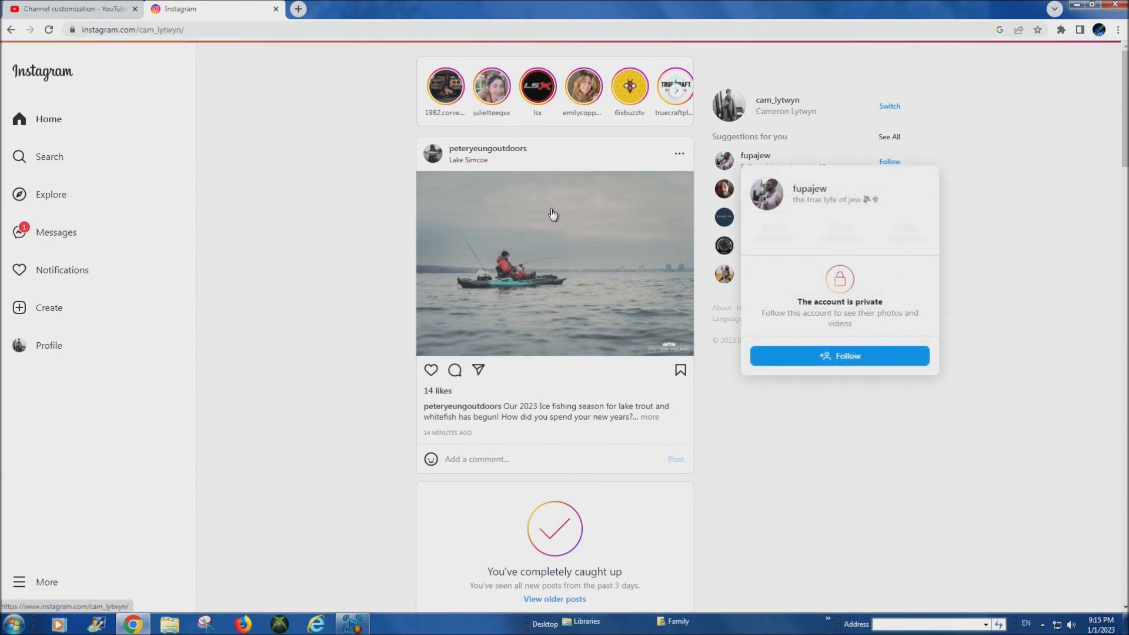
scroll(299, 232, down, 5)
scroll(310, 239, up, 5)
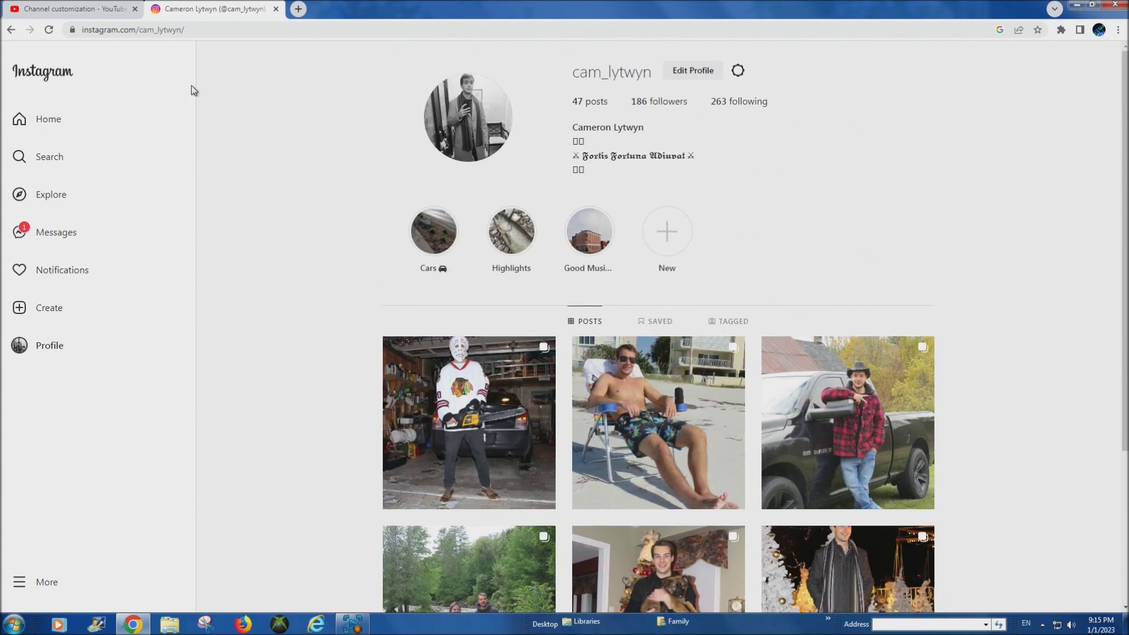
click(142, 33)
right_click(142, 33)
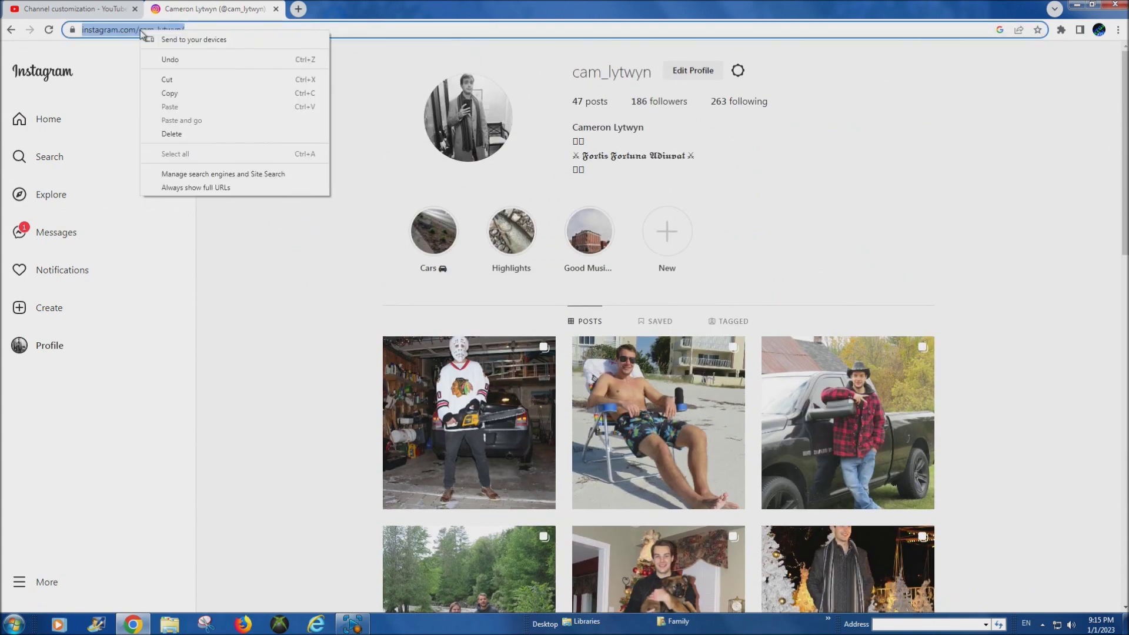
click(189, 94)
Back in YouTube Studio, paste the copied profile address as the Instagram link's URL and publish the changes.
click(48, 7)
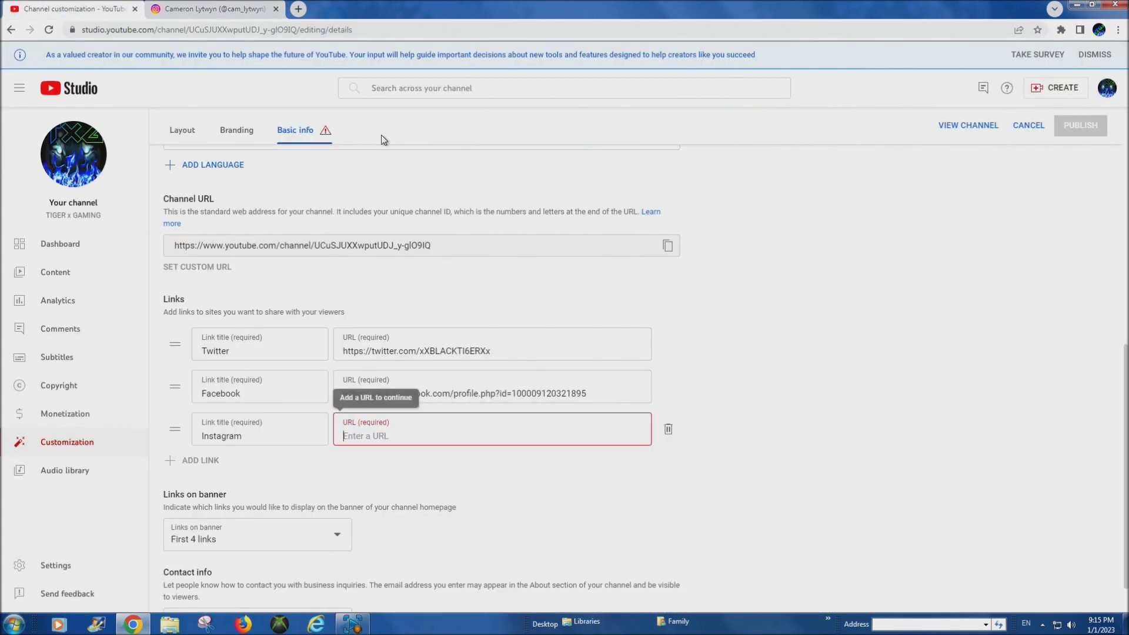
right_click(353, 437)
click(397, 512)
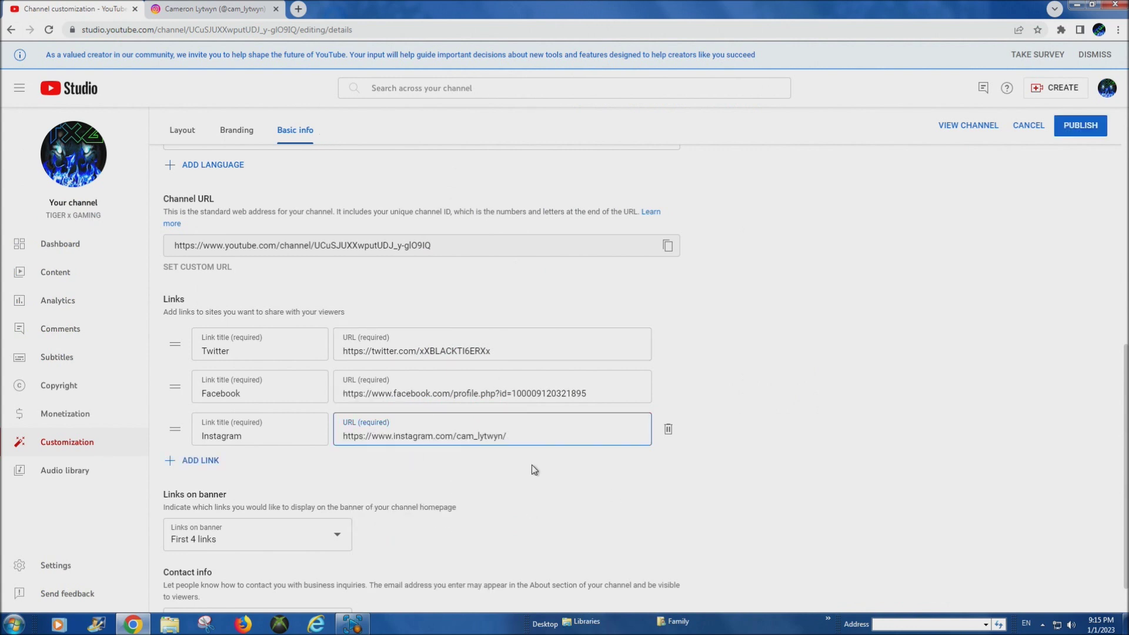
click(1081, 128)
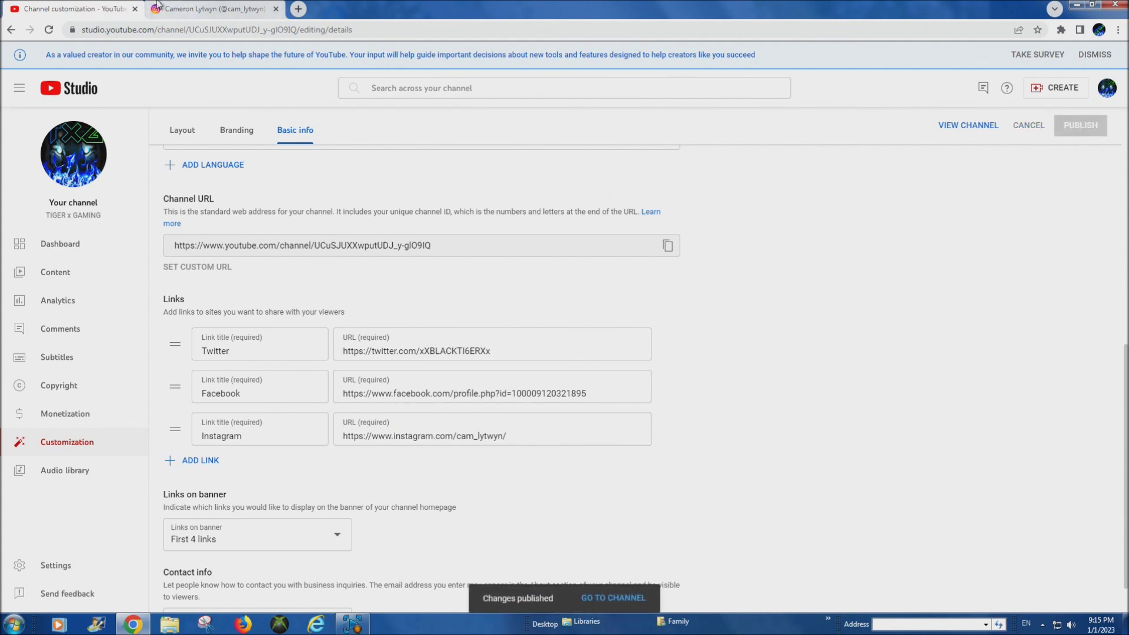
Open the public channel page in place of the customization page and test the Instagram link in its About section.
click(66, 148)
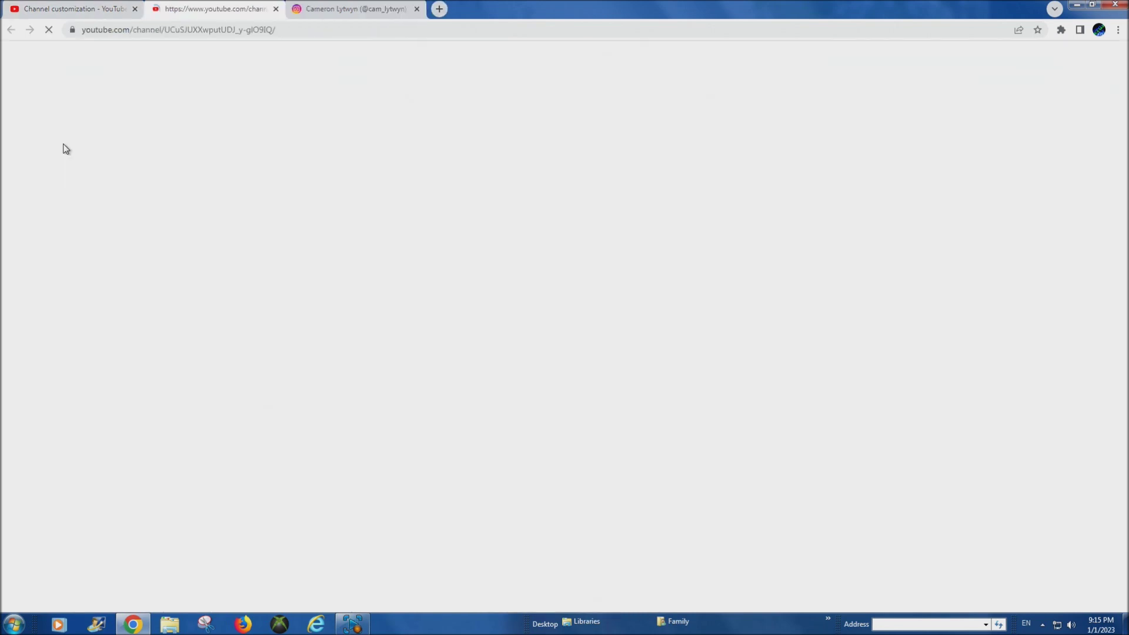
click(135, 9)
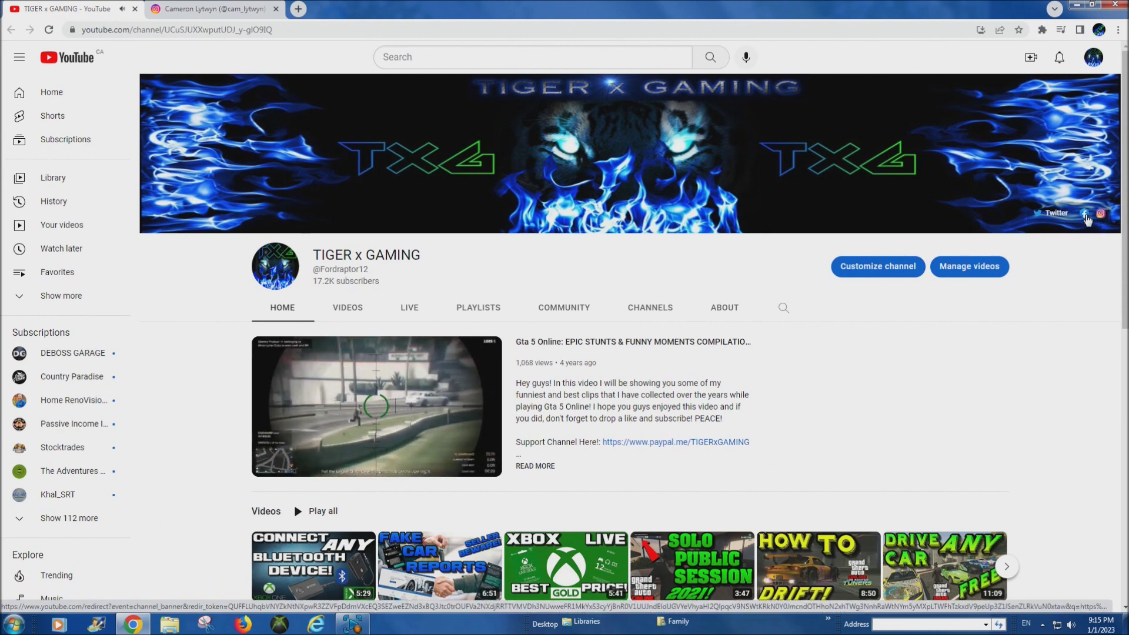
click(725, 311)
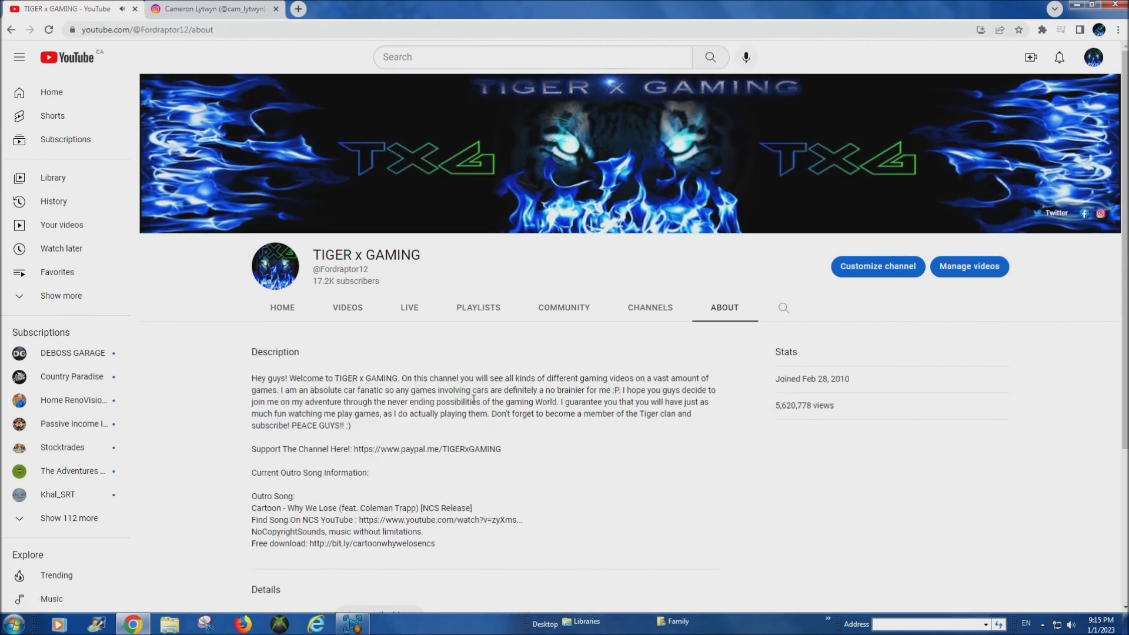
scroll(521, 408, down, 4)
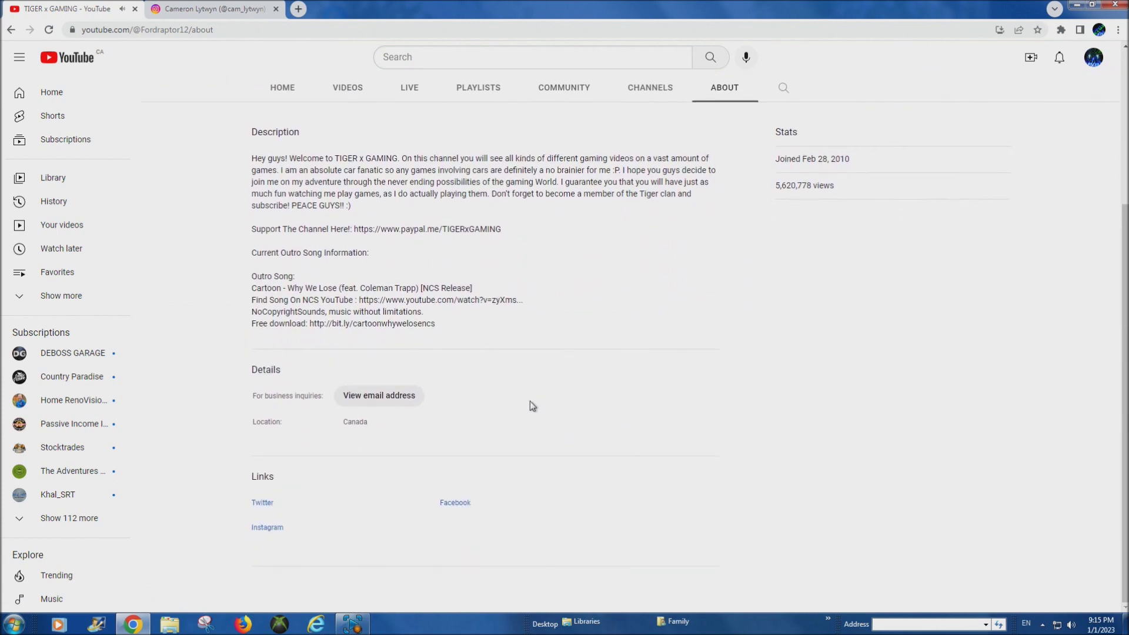
click(268, 527)
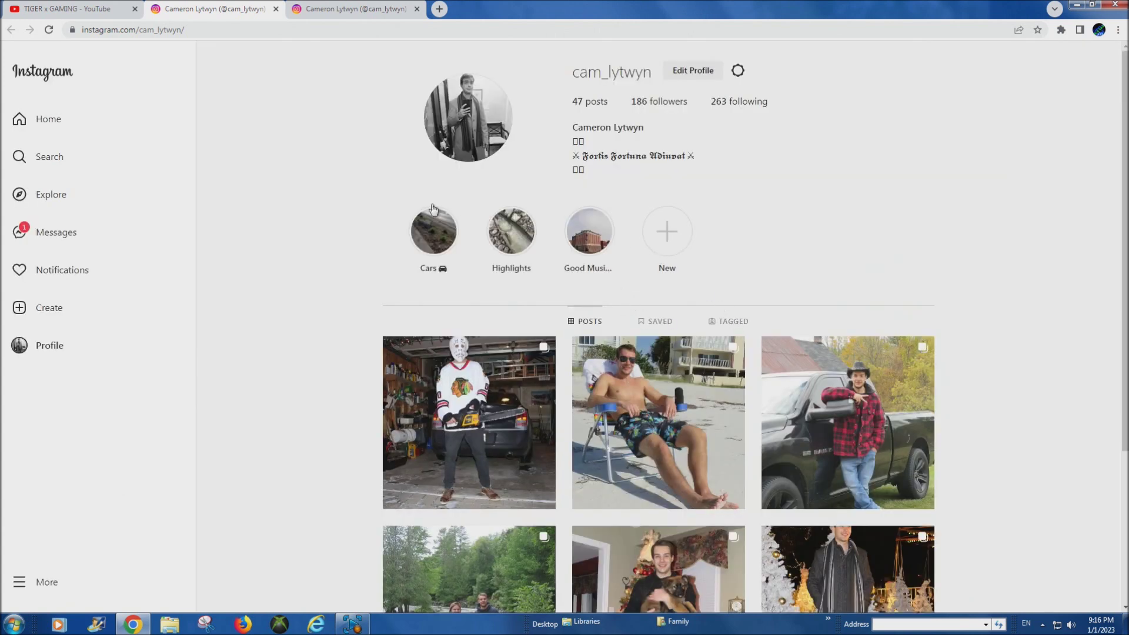
Close both Instagram tabs and return to the channel's Home section.
click(276, 9)
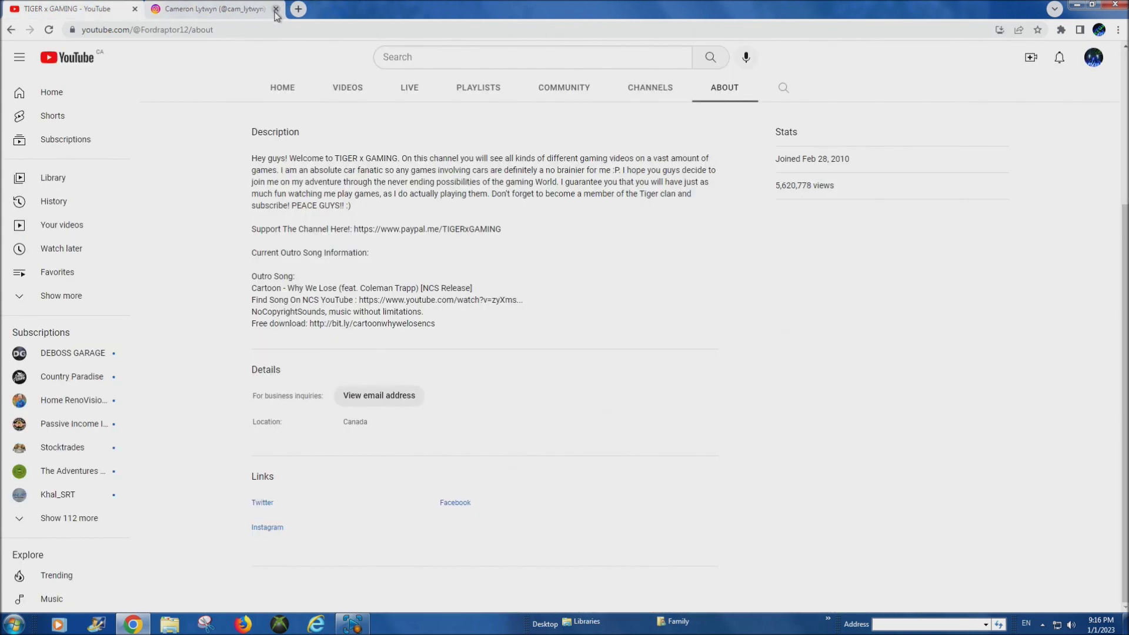
click(276, 10)
click(297, 311)
Pause the trailer video playing on the channel's home page.
scroll(361, 363, down, 4)
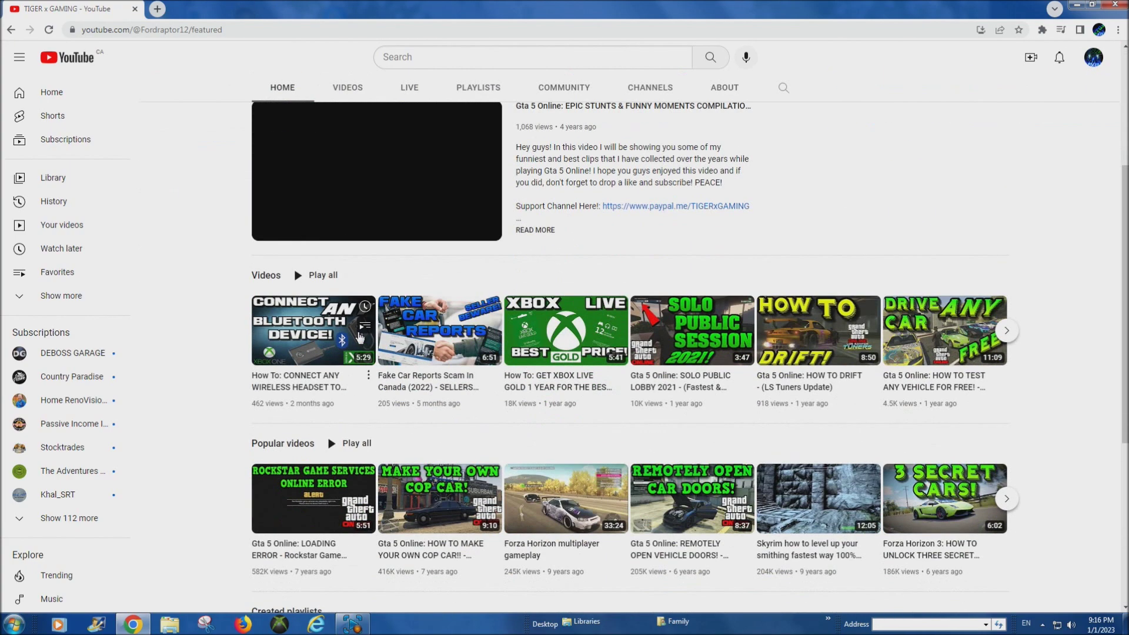
scroll(361, 364, up, 3)
click(361, 363)
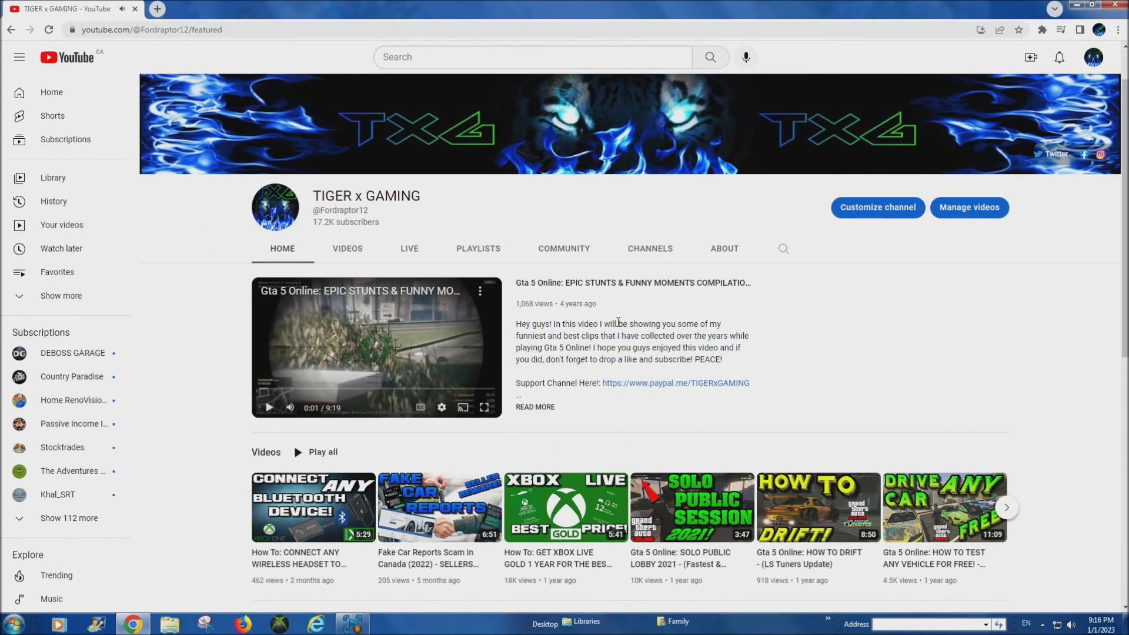
scroll(907, 323, down, 2)
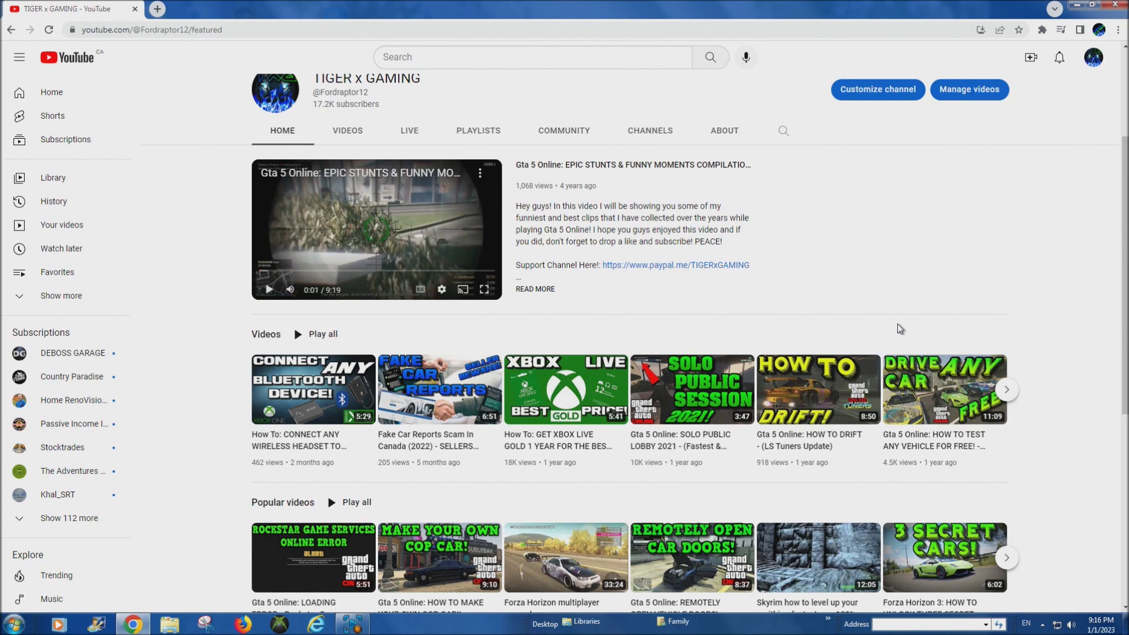
scroll(823, 323, up, 2)
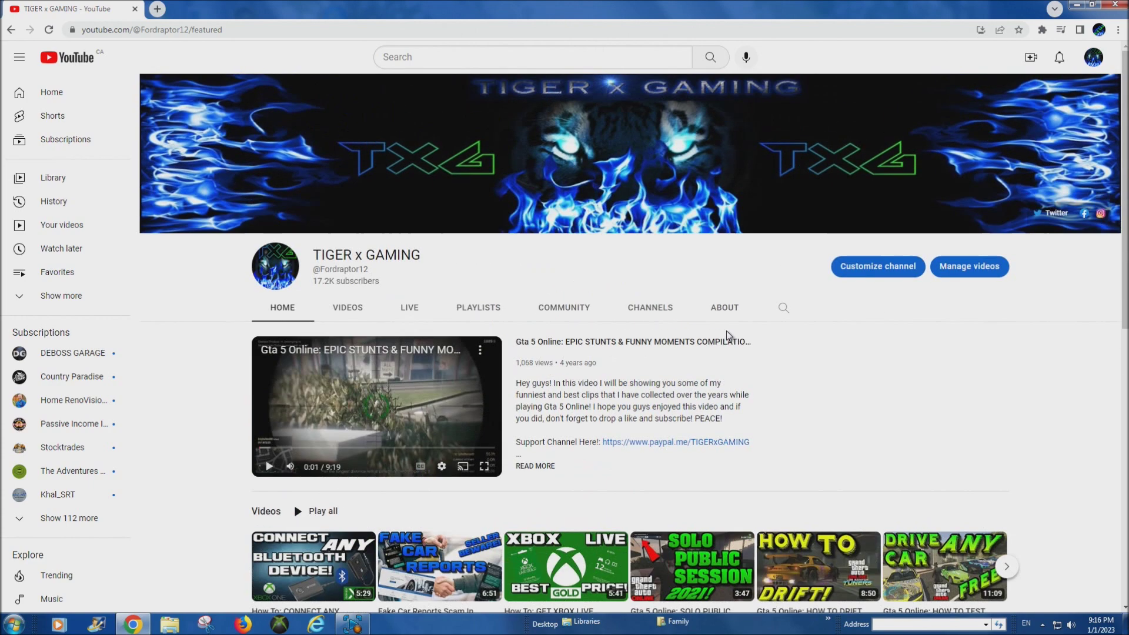
scroll(744, 388, down, 2)
scroll(723, 330, up, 3)
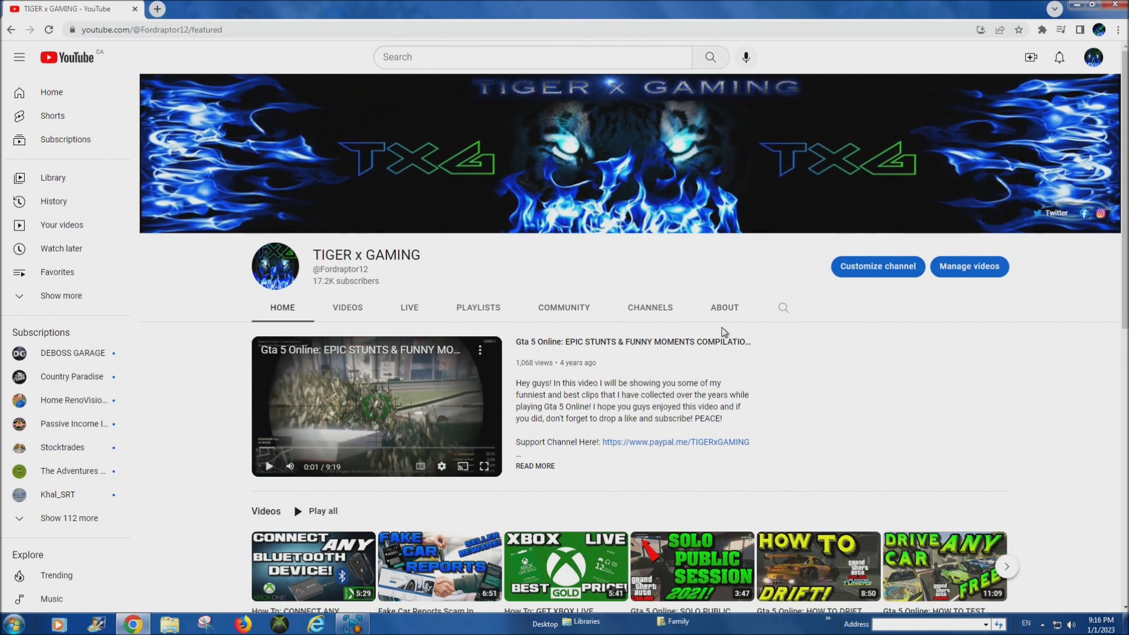